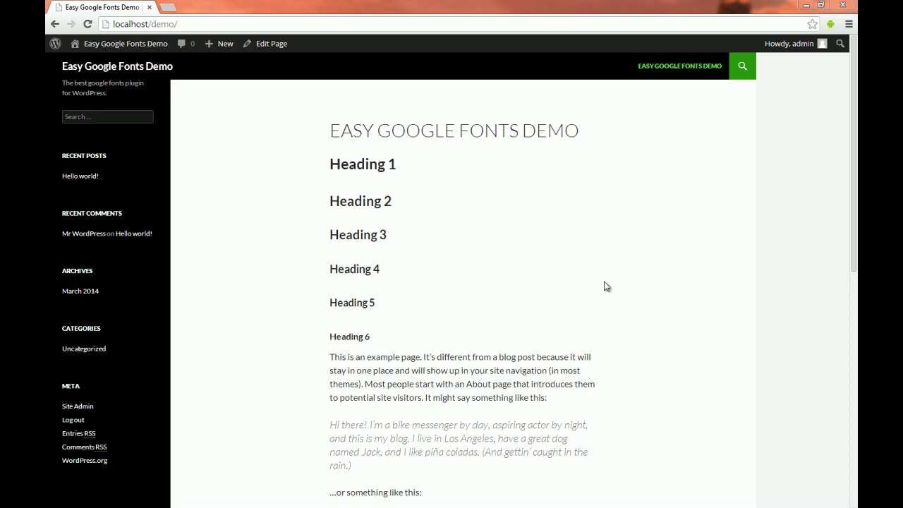
# - Go from the site's front page to the admin Dashboard via the admin bar
pyautogui.moveTo(150, 42)
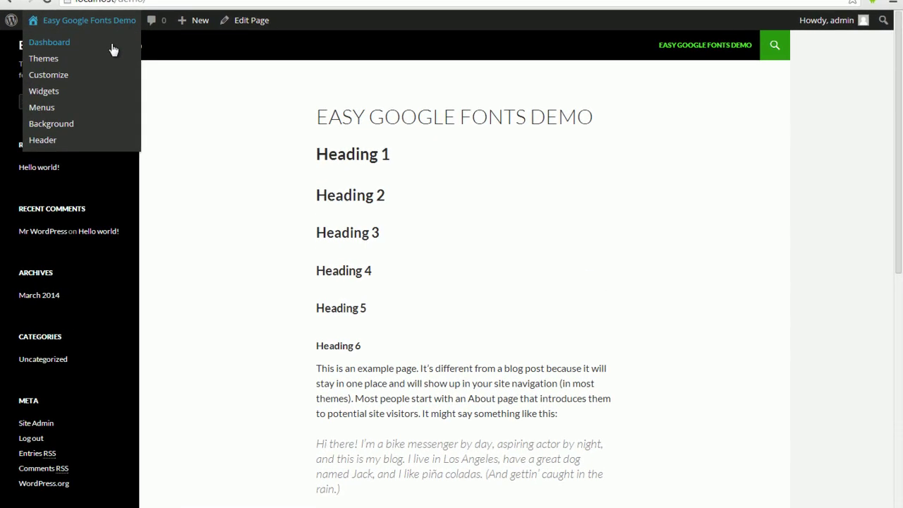
pyautogui.click(113, 45)
# - Search the plugin directory for 'easy google fonts' on the Add New Plugins page
pyautogui.moveTo(62, 243)
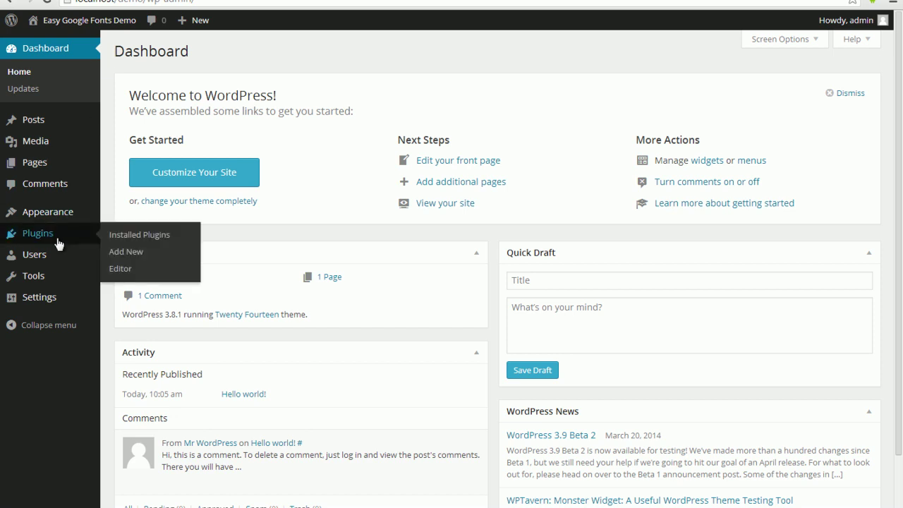
pyautogui.click(127, 252)
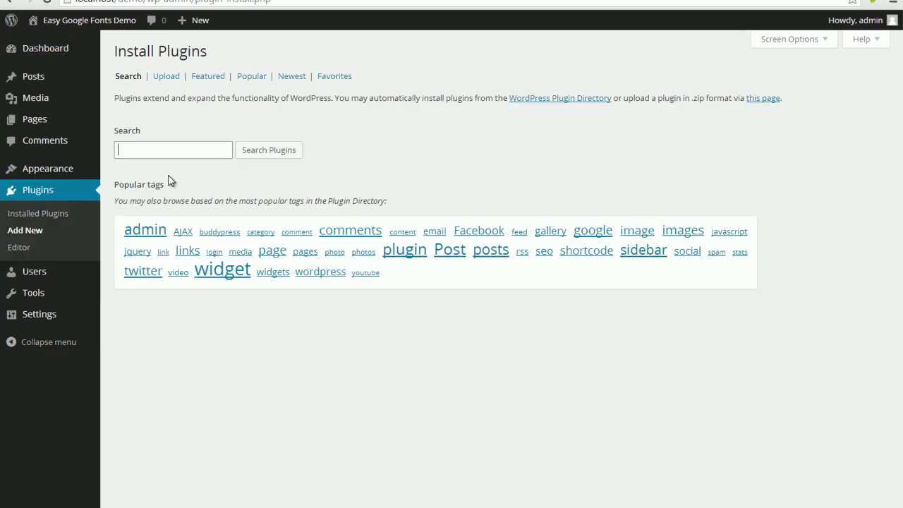
pyautogui.write('easy g')
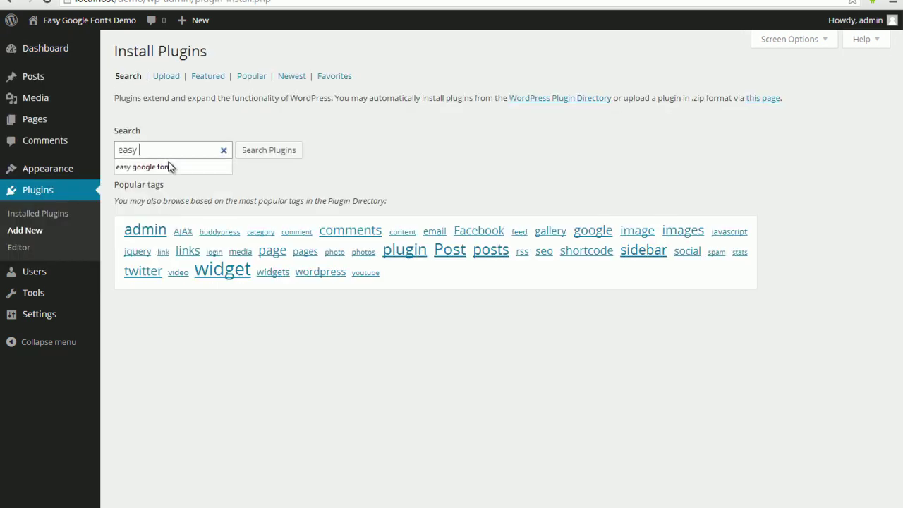
pyautogui.write('oogle fonts')
pyautogui.click(281, 152)
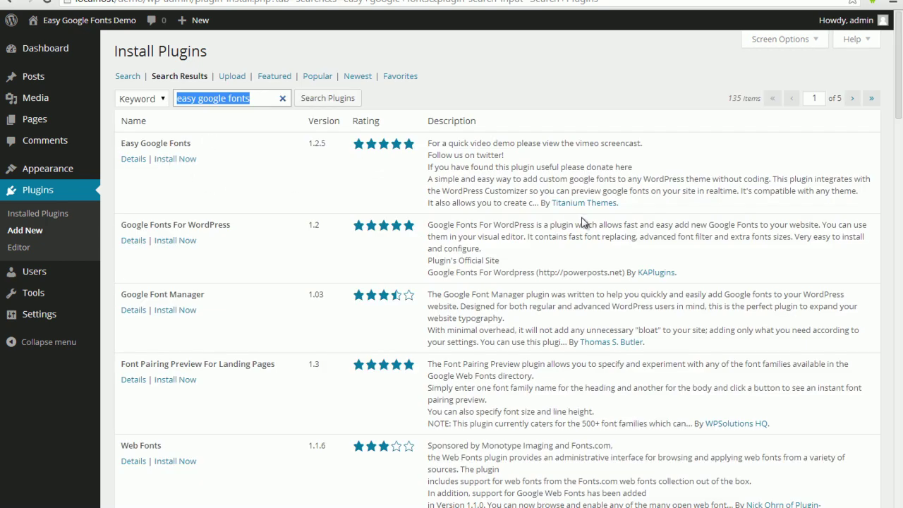
# - Install Easy Google Fonts 1.2.5, confirm the installation, and activate the plugin
pyautogui.click(172, 161)
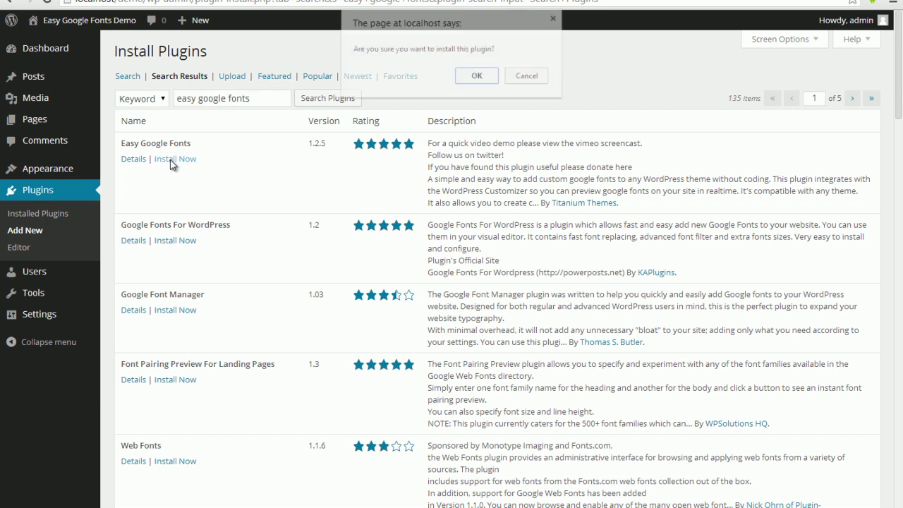
pyautogui.click(476, 78)
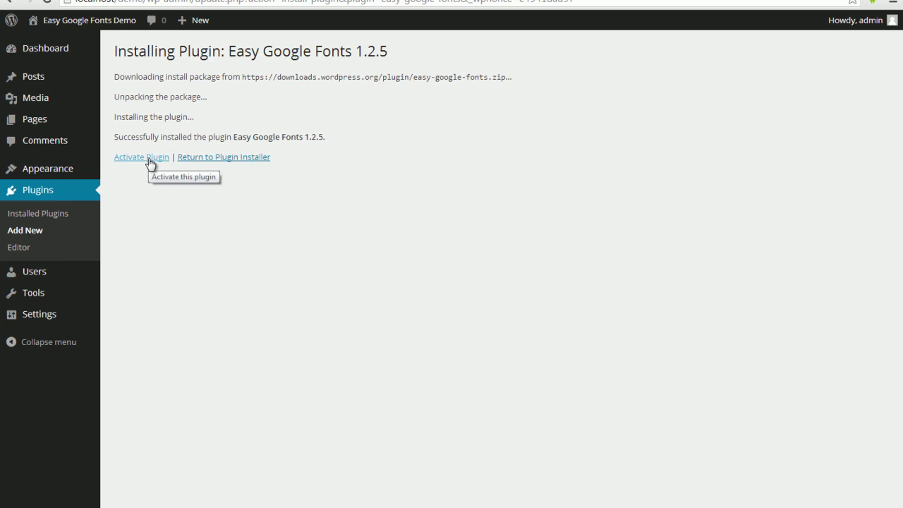
pyautogui.click(149, 163)
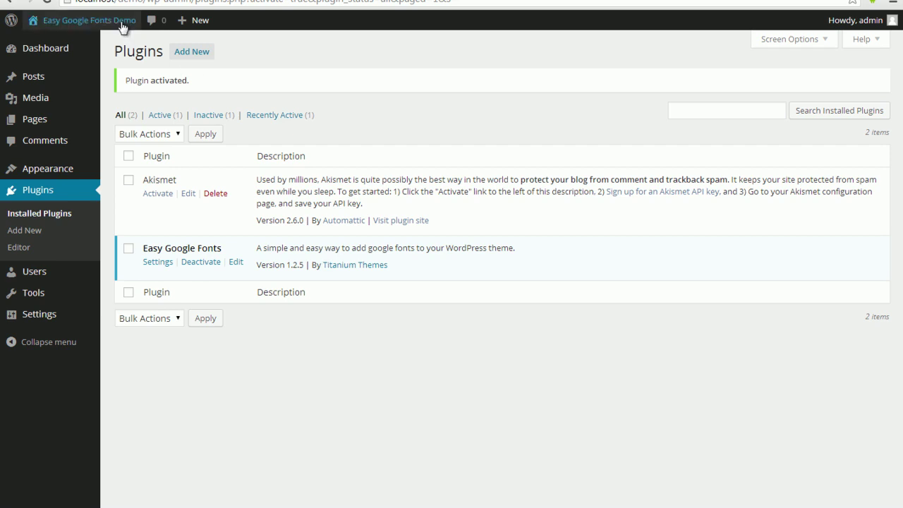
pyautogui.moveTo(120, 23)
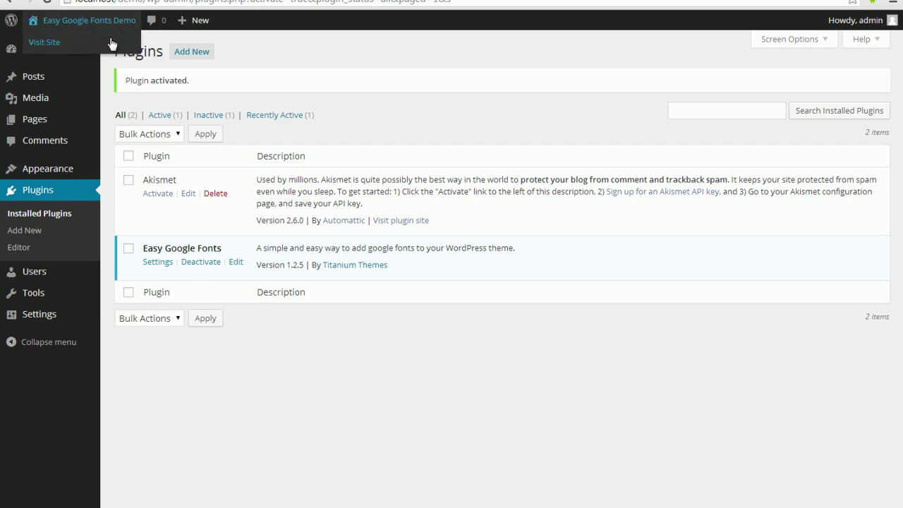
# - Visit the Easy Google Fonts Demo front page showing sample headings 1 through 6
pyautogui.click(111, 42)
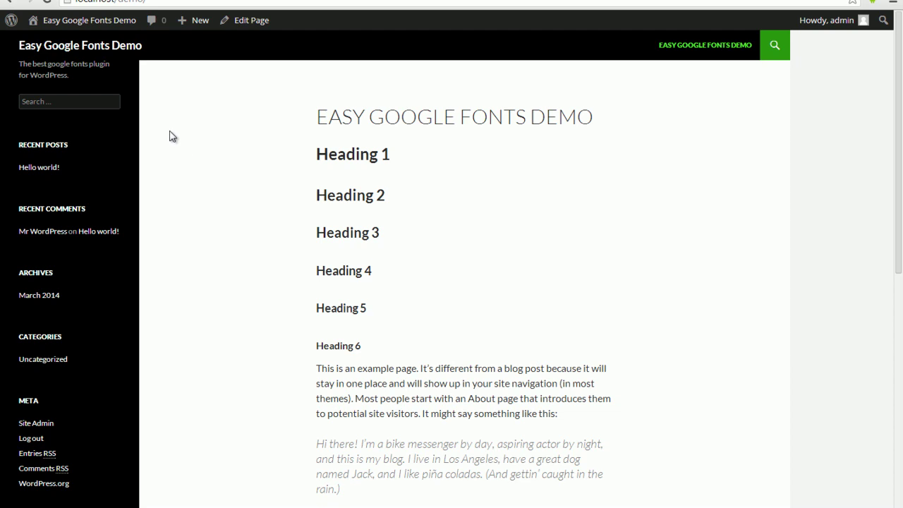
pyautogui.moveTo(106, 27)
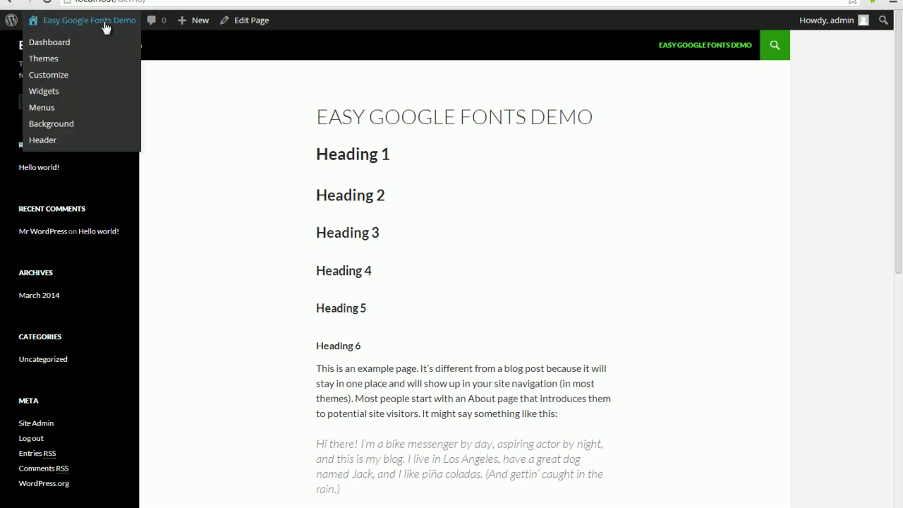
# - Open the Customizer's Typography section and expand Heading 3's font settings
pyautogui.click(86, 75)
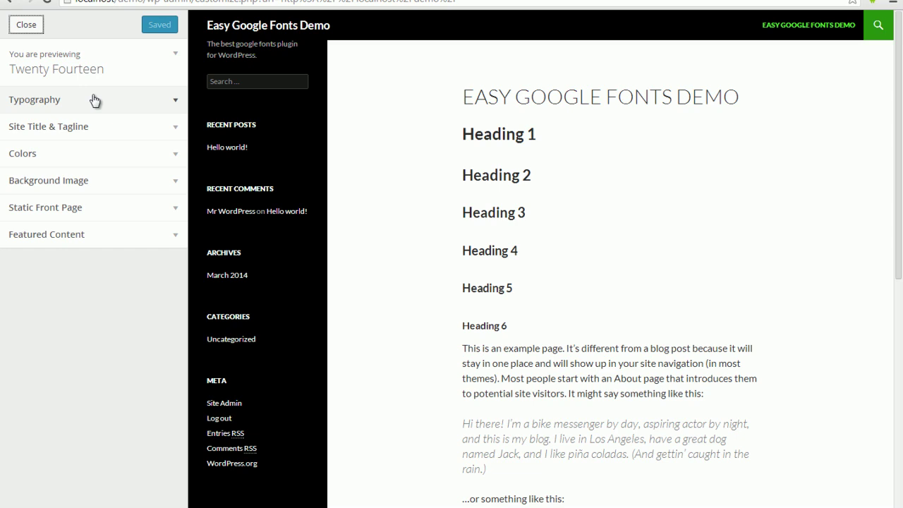
pyautogui.click(95, 100)
pyautogui.moveTo(184, 111); pyautogui.dragTo(186, 141)
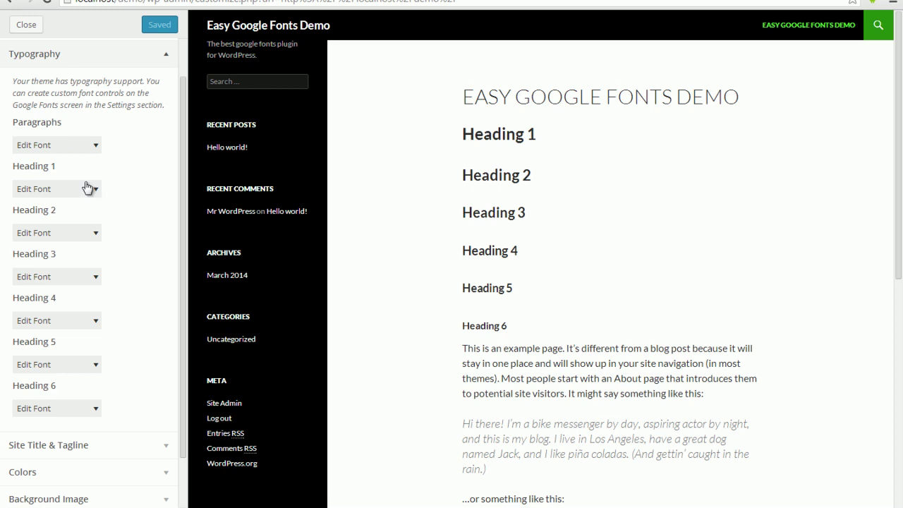
pyautogui.click(92, 285)
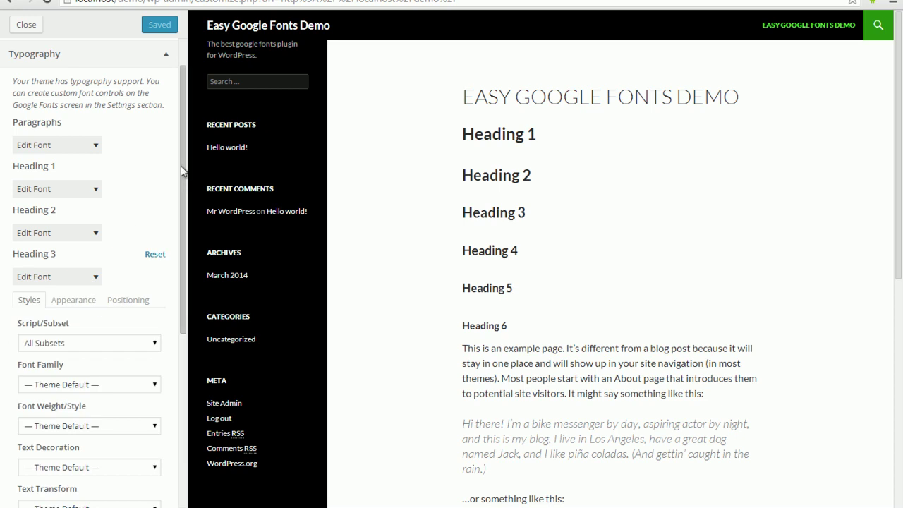
# - Choose Cabin Sketch as Heading 3's font family
pyautogui.moveTo(181, 165); pyautogui.dragTo(185, 243)
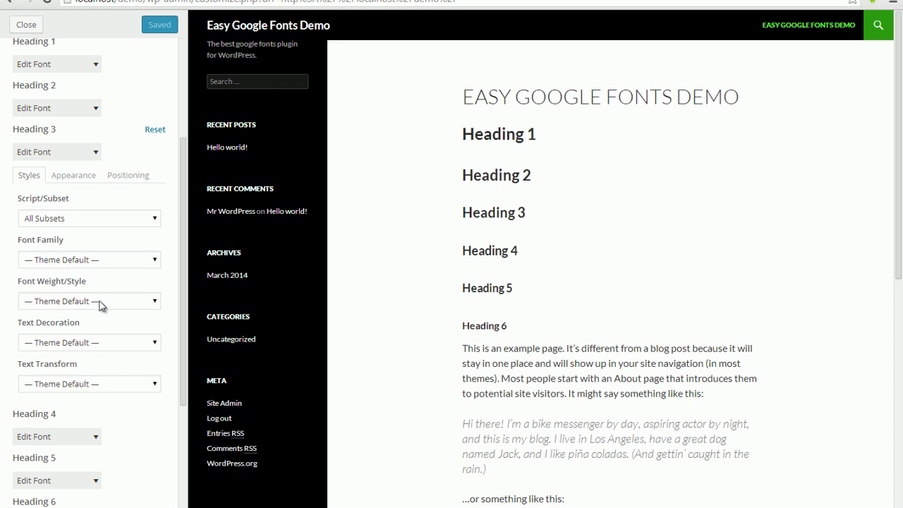
pyautogui.click(93, 259)
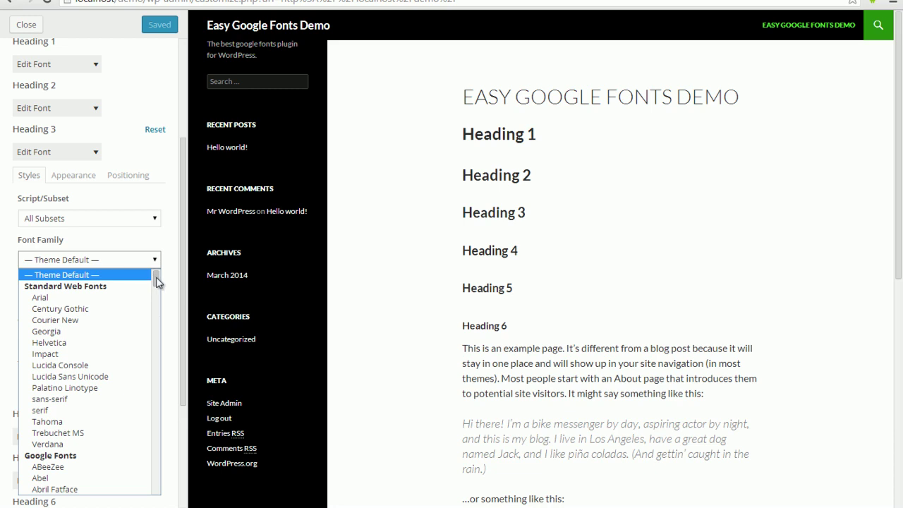
pyautogui.scroll(-1, 156, 282)
pyautogui.scroll(-2, 156, 282)
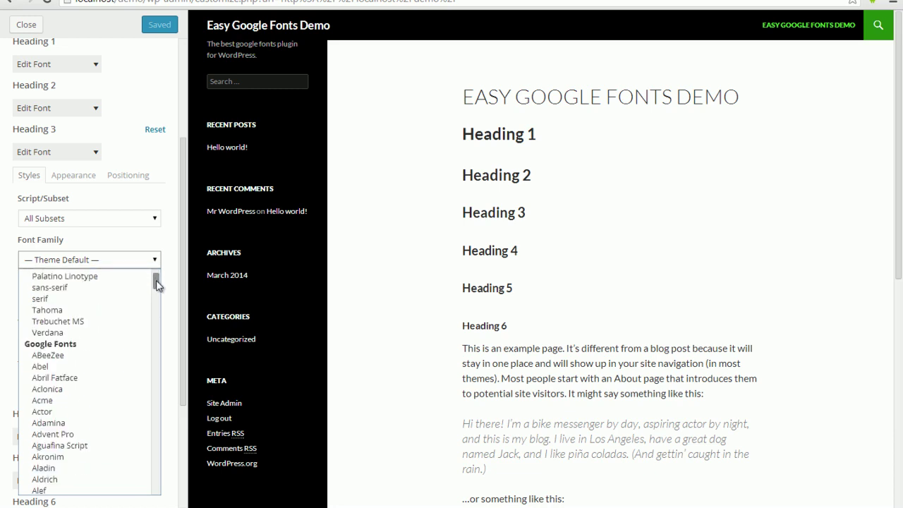
pyautogui.scroll(-1, 157, 284)
pyautogui.scroll(-1, 156, 284)
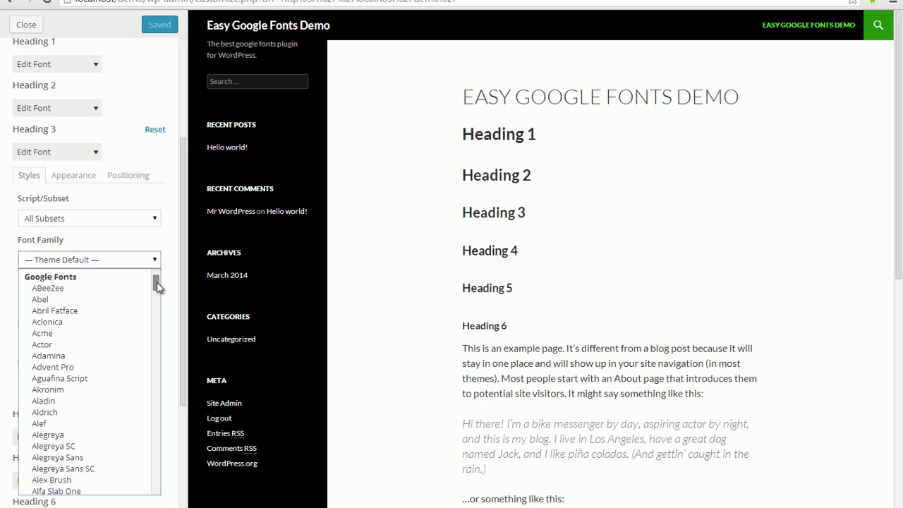
pyautogui.press('c')
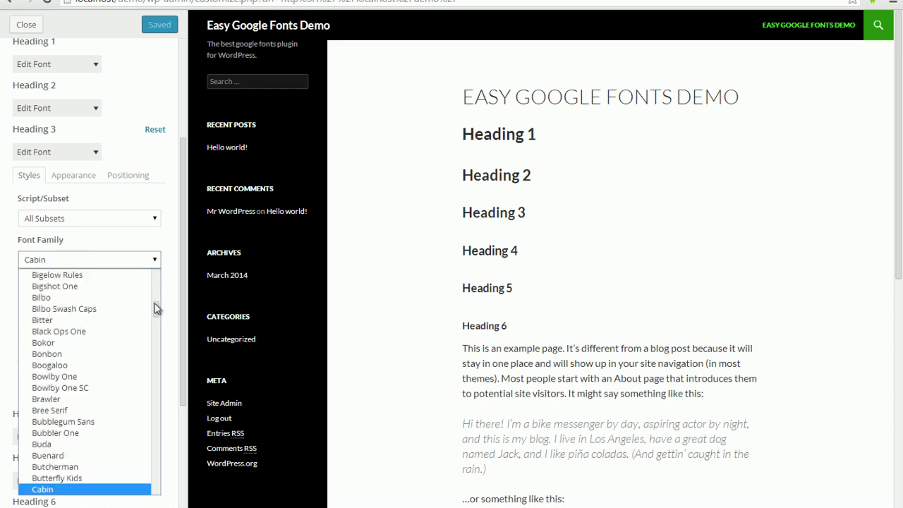
pyautogui.press('Down')
pyautogui.press('Down')
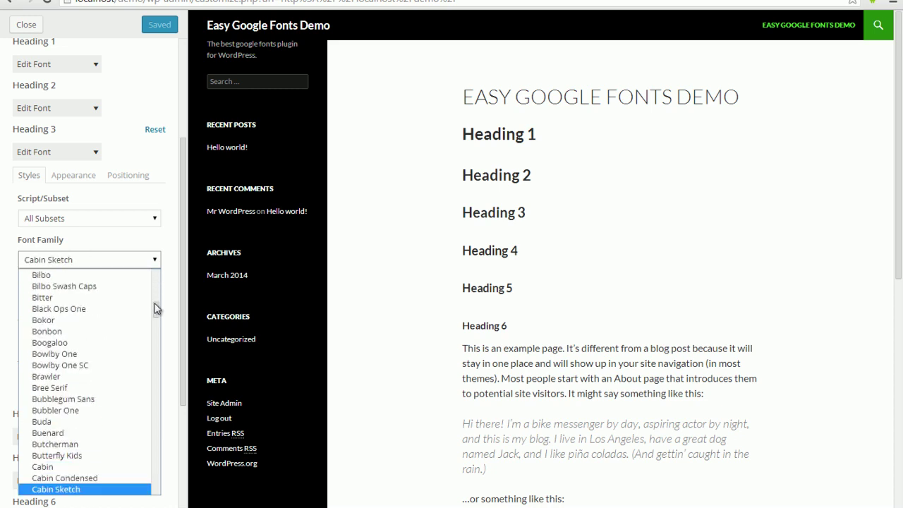
pyautogui.press('Return')
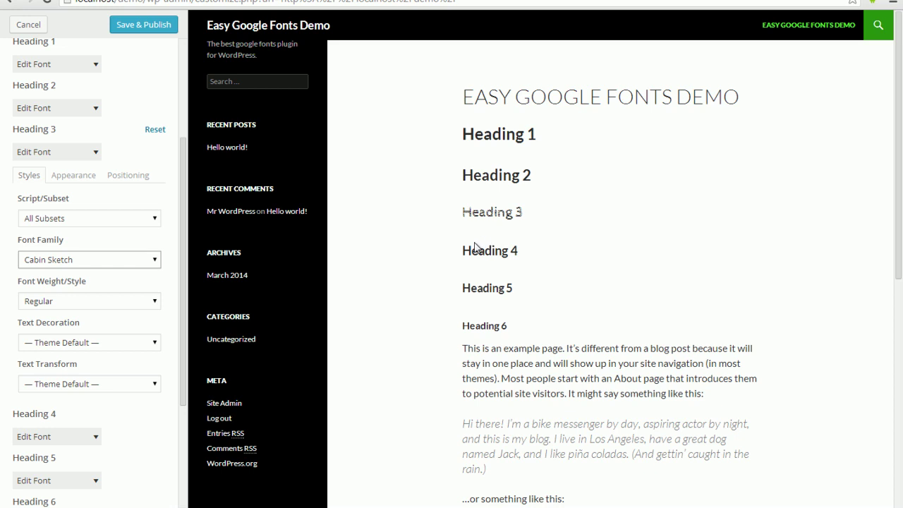
# - Give Heading 3 a red font color and a 79px size, then publish the changes
pyautogui.click(89, 182)
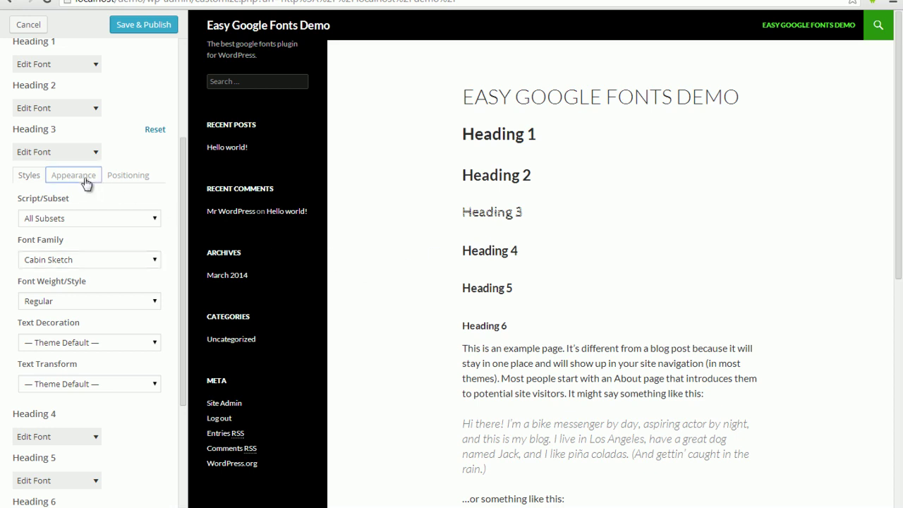
pyautogui.click(62, 218)
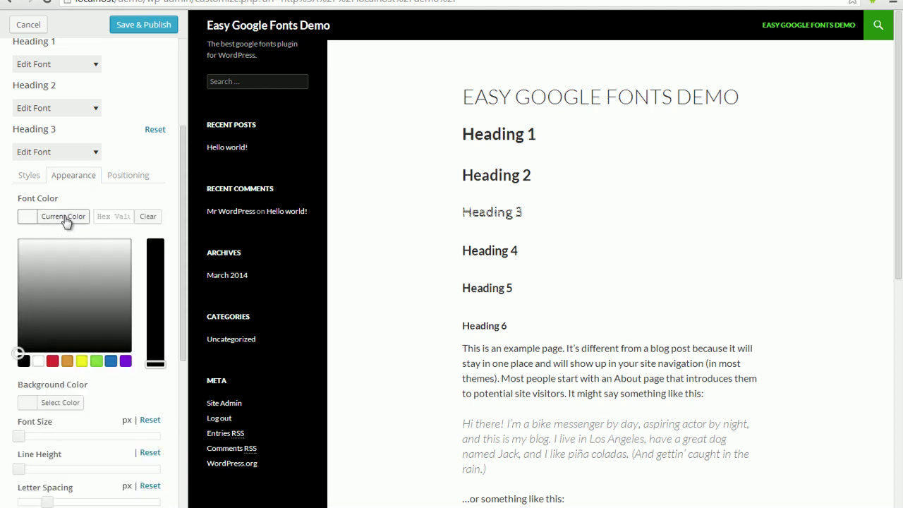
pyautogui.click(52, 362)
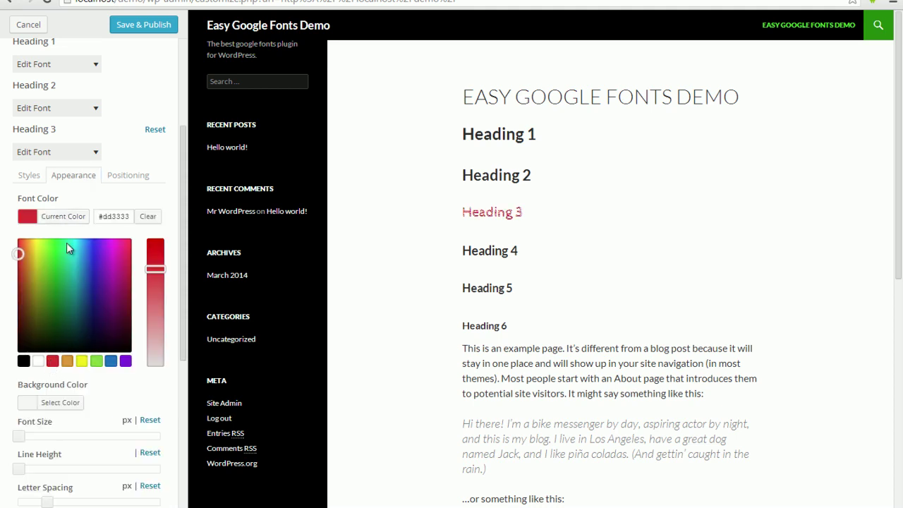
pyautogui.click(64, 217)
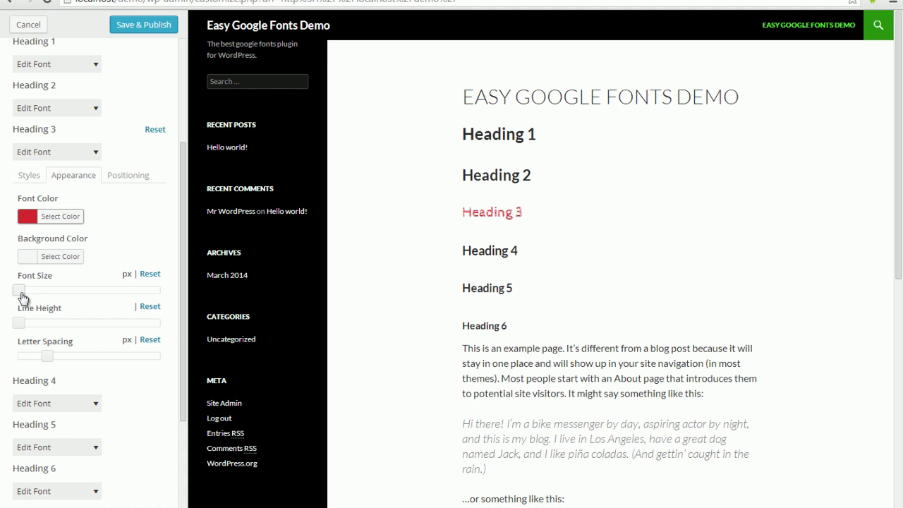
pyautogui.moveTo(21, 296); pyautogui.dragTo(130, 316)
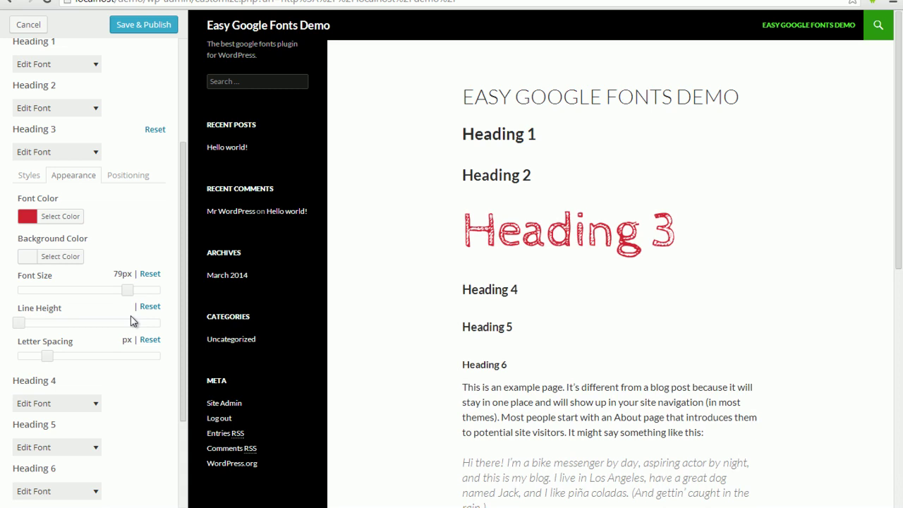
pyautogui.click(121, 31)
pyautogui.click(32, 31)
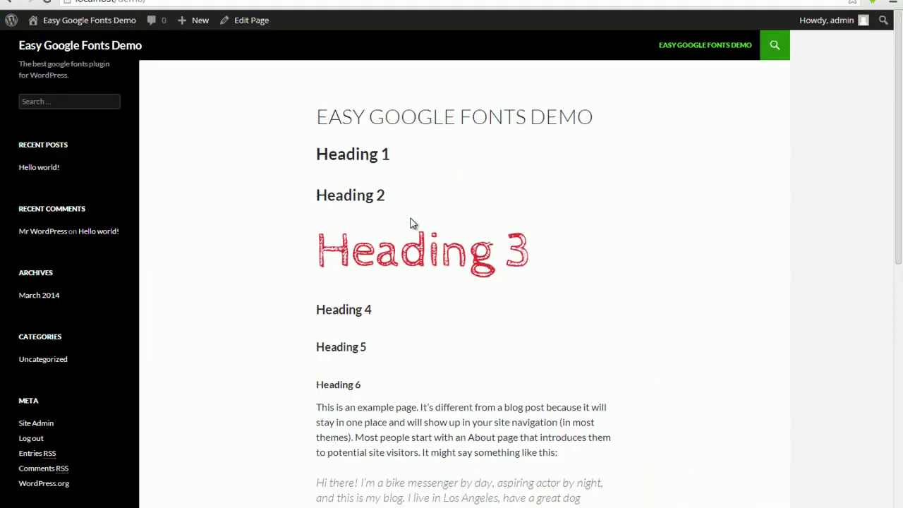
pyautogui.moveTo(895, 167); pyautogui.dragTo(898, 174)
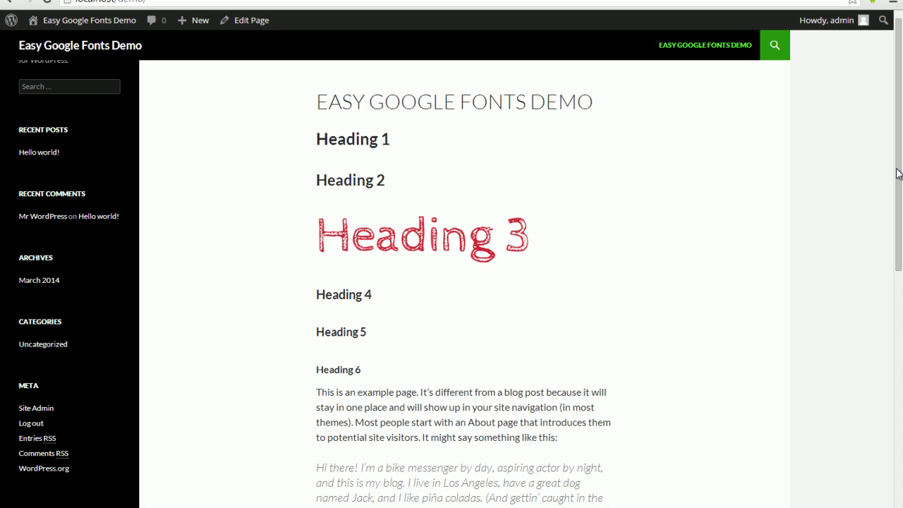
pyautogui.moveTo(897, 172); pyautogui.dragTo(900, 245)
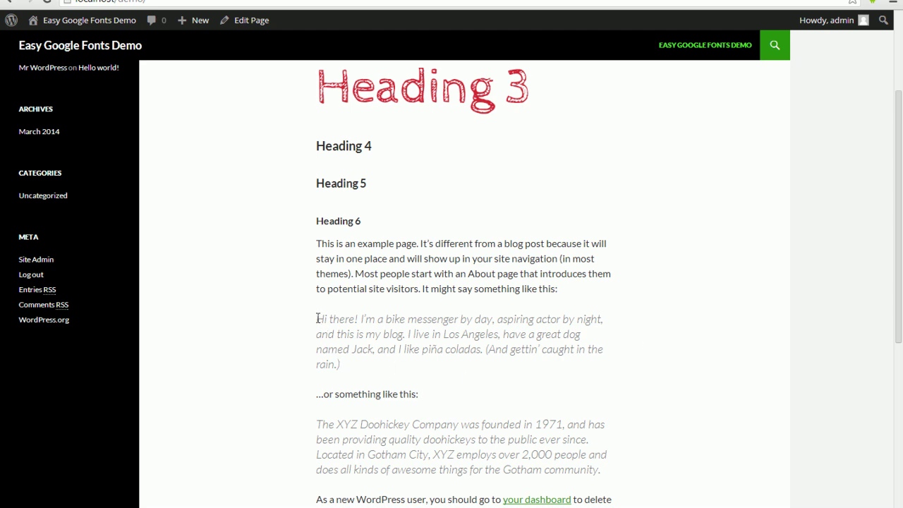
pyautogui.moveTo(317, 318); pyautogui.dragTo(357, 367)
pyautogui.click(357, 367)
pyautogui.scroll(-1, 899, 200)
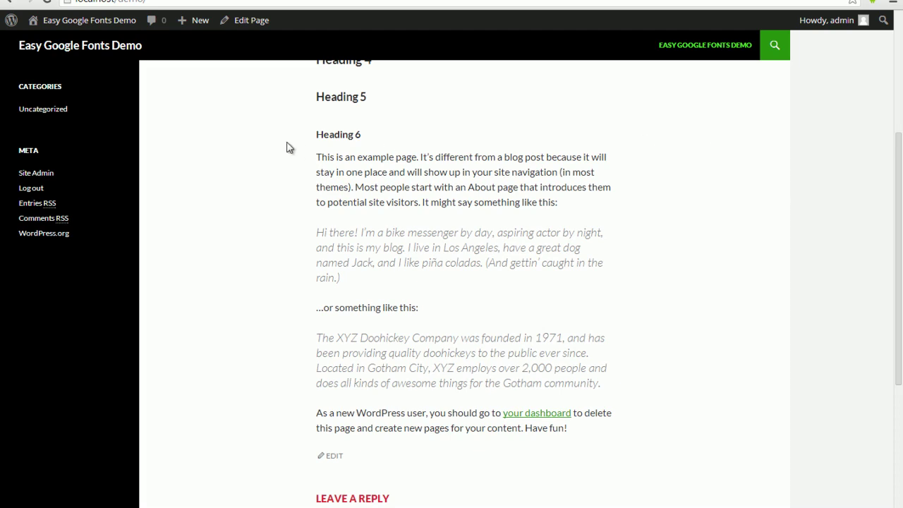
pyautogui.moveTo(102, 28)
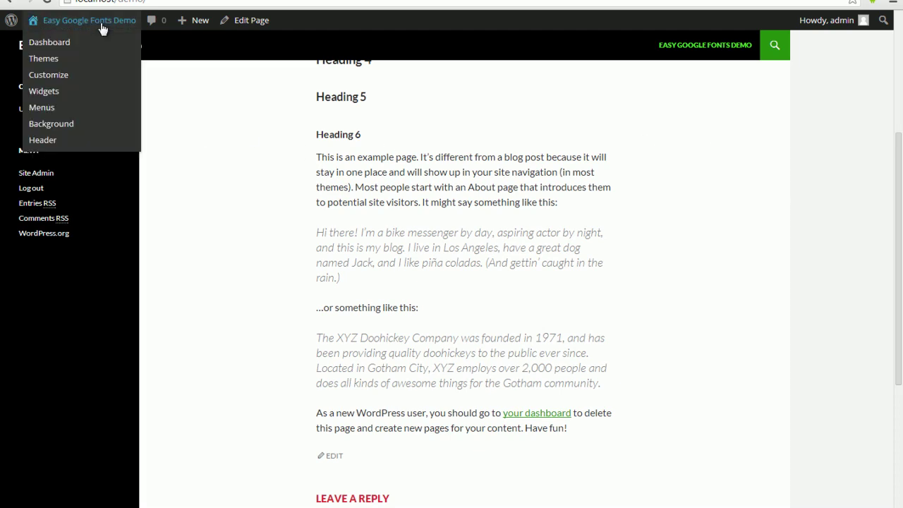
# - Open the Dashboard, then go to Settings > Google Fonts
pyautogui.click(90, 46)
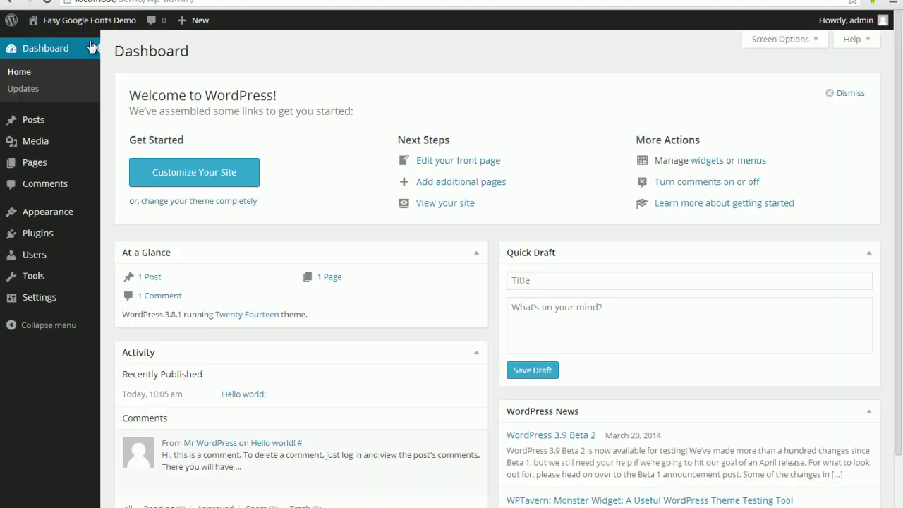
pyautogui.moveTo(55, 301)
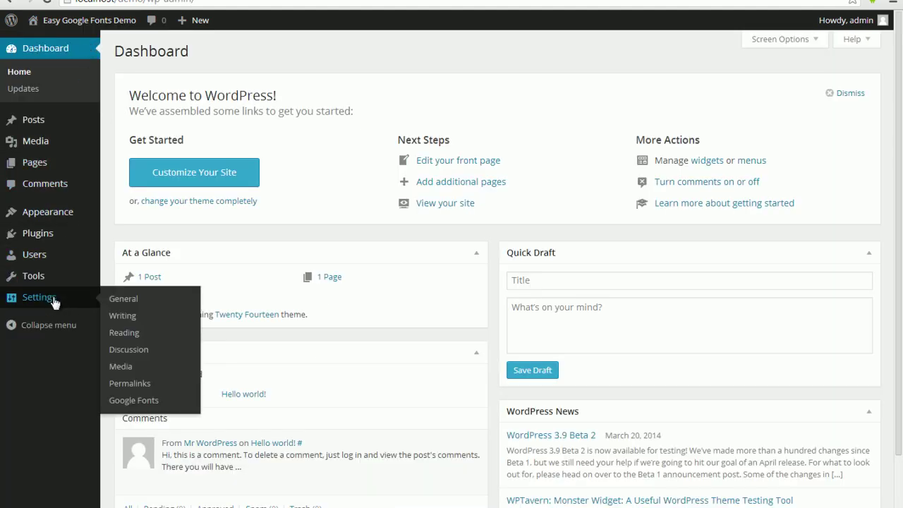
pyautogui.click(130, 401)
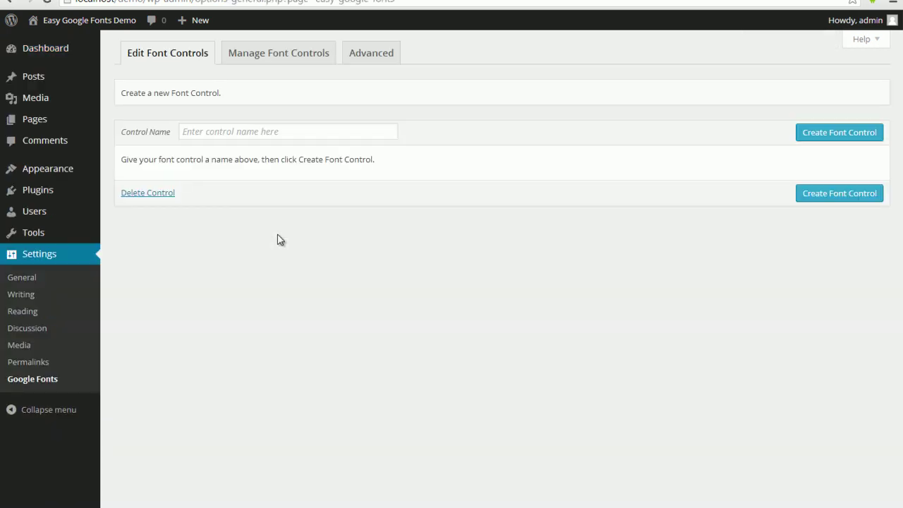
# - Create the 'My blockquotes' font control with the 'blockquote' CSS selector and save it
pyautogui.click(318, 129)
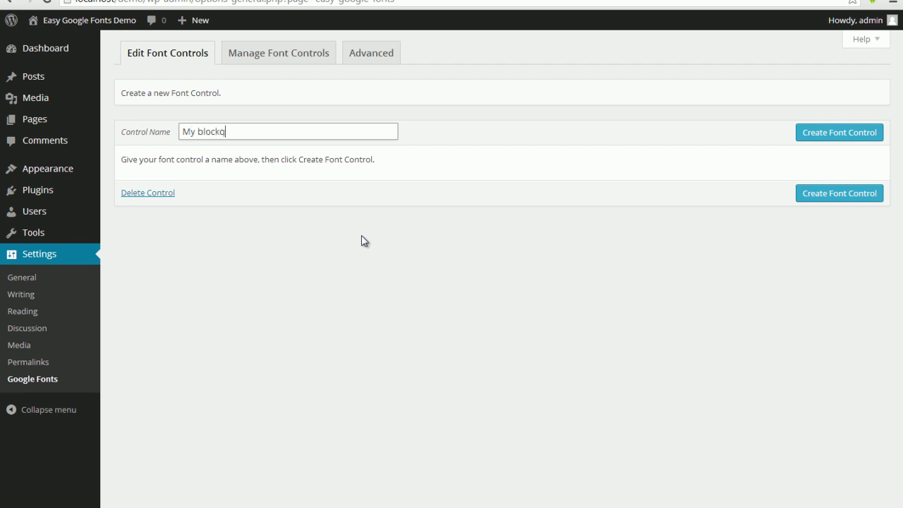
pyautogui.click(822, 137)
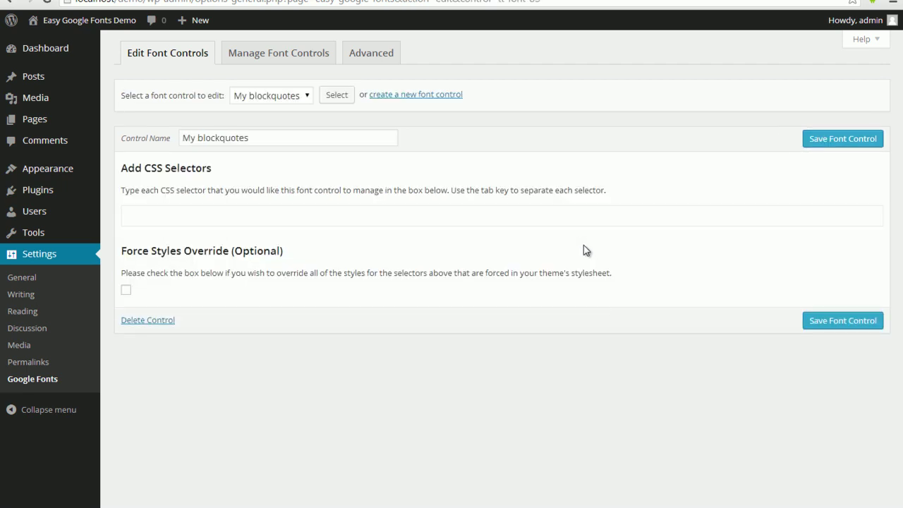
pyautogui.click(252, 216)
pyautogui.write('blockquote')
pyautogui.press('Tab')
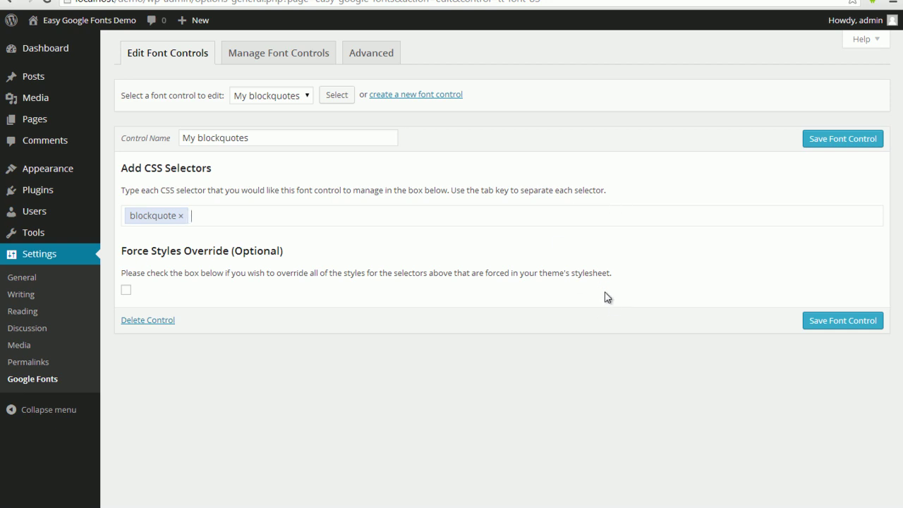
pyautogui.click(824, 141)
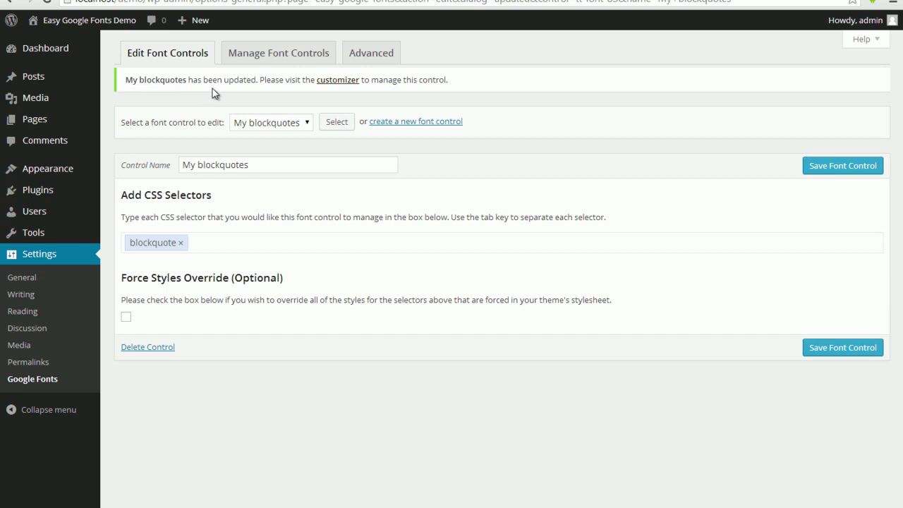
pyautogui.click(332, 81)
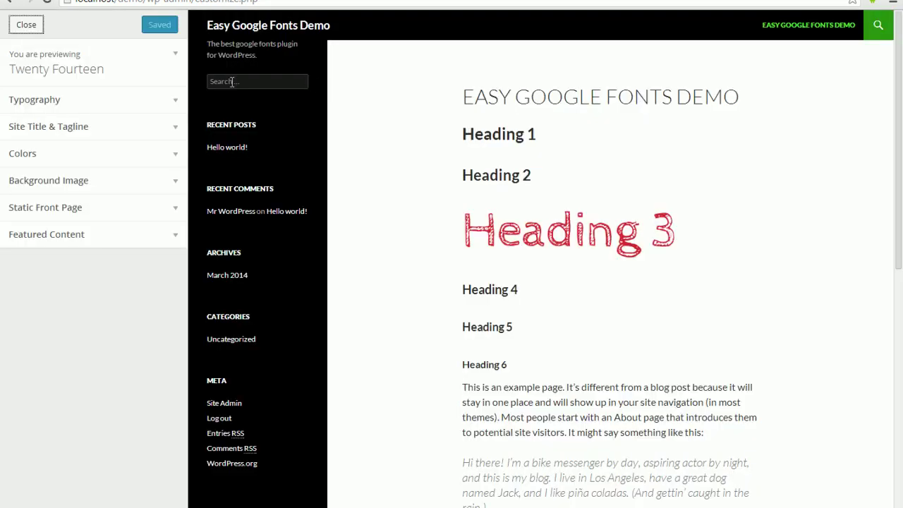
# - Expand the Customizer's Typography section and open the My blockquotes font settings
pyautogui.click(161, 102)
pyautogui.moveTo(183, 116); pyautogui.dragTo(185, 205)
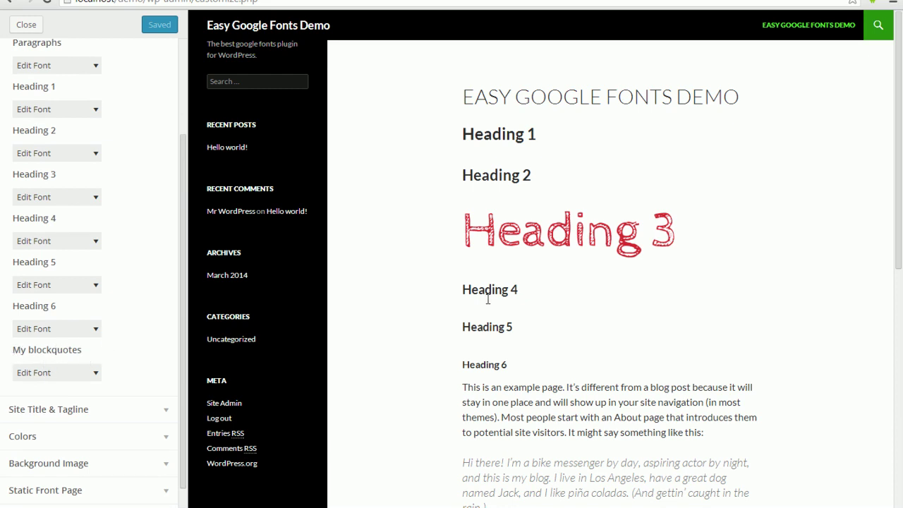
pyautogui.scroll(-4, 897, 115)
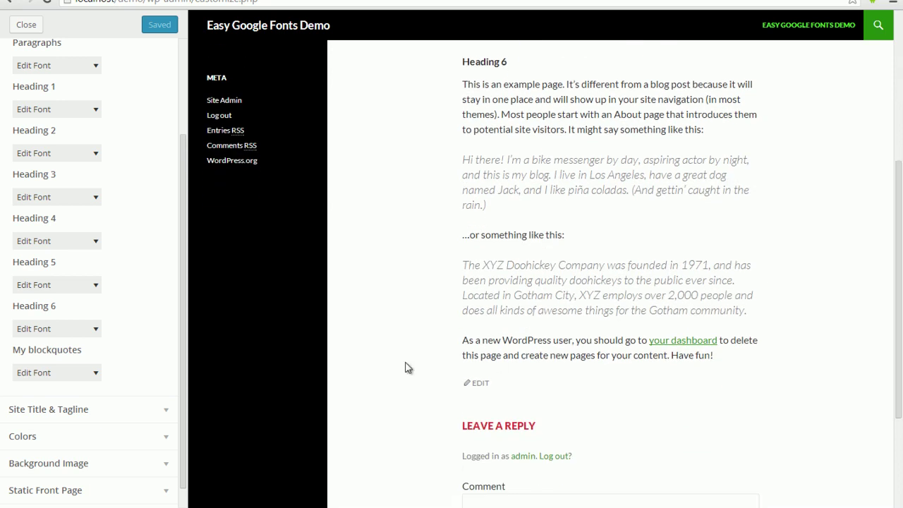
pyautogui.click(95, 377)
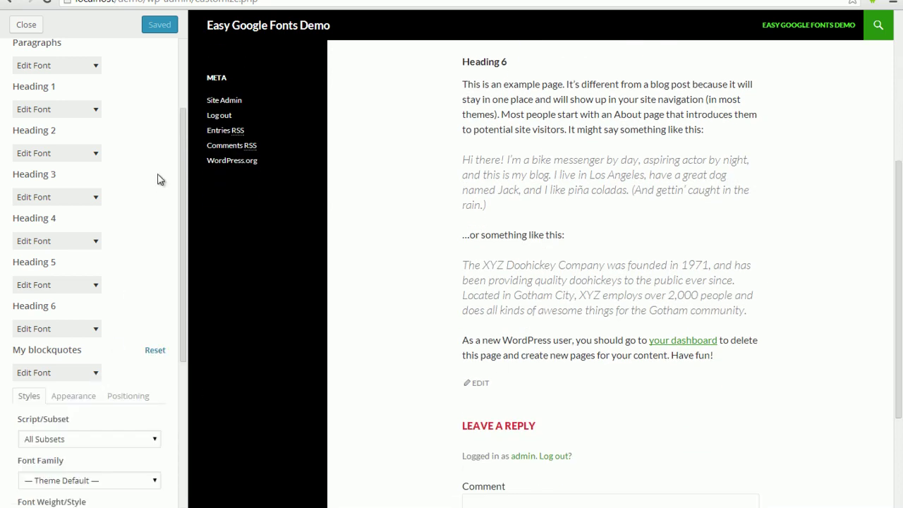
# - Give My blockquotes the Annie Use Your Telescope font family with Underline text decoration
pyautogui.moveTo(185, 156); pyautogui.dragTo(156, 293)
pyautogui.click(155, 259)
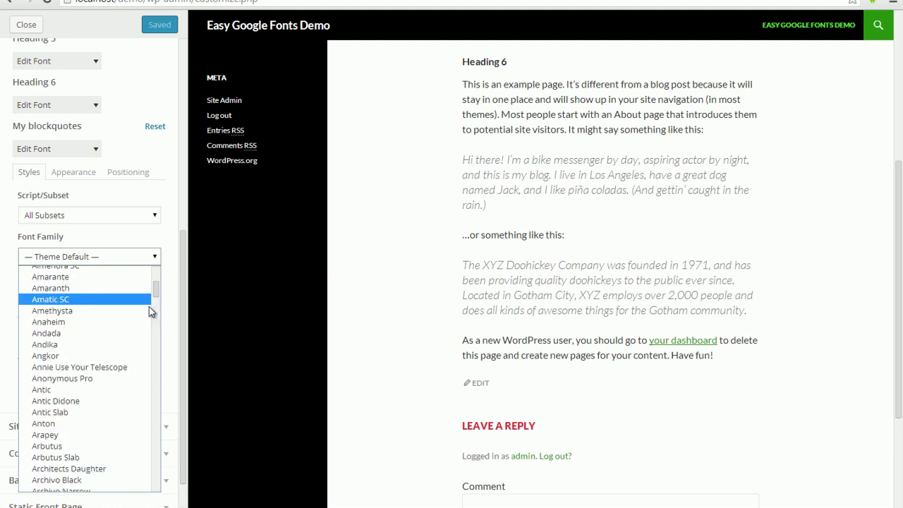
pyautogui.click(129, 374)
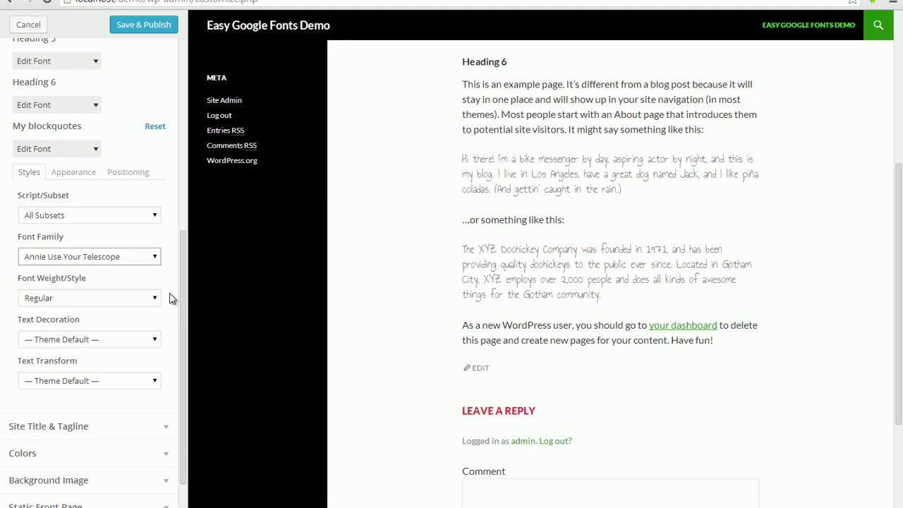
pyautogui.click(137, 342)
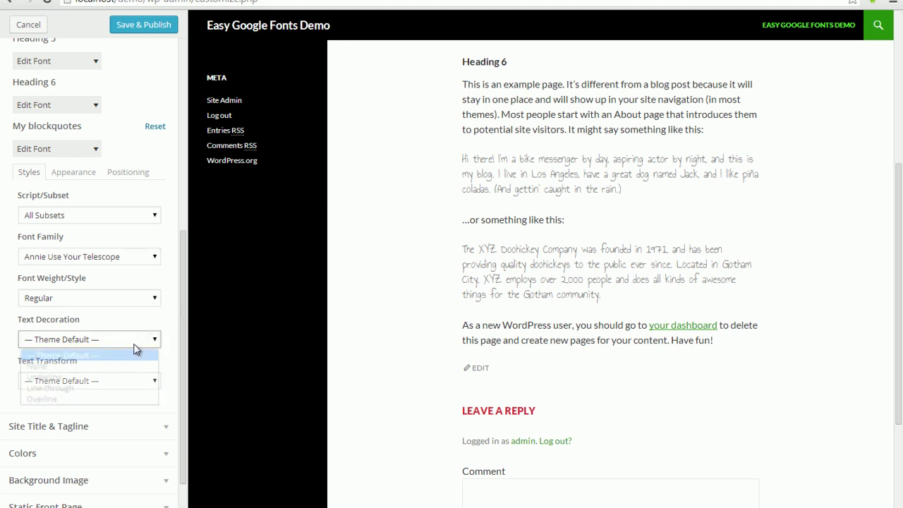
pyautogui.click(111, 378)
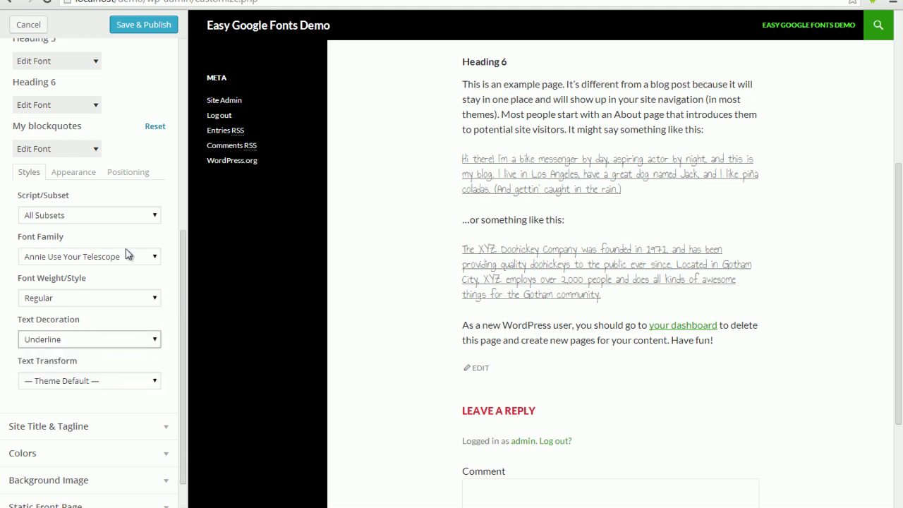
pyautogui.click(78, 175)
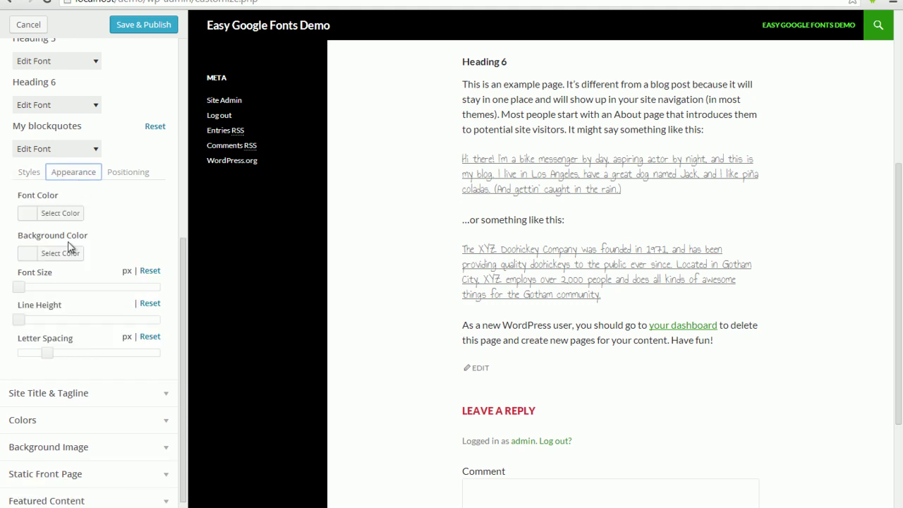
# - Color the blockquote text green (#81d742), set its size to 30px, and Save & Publish
pyautogui.click(64, 214)
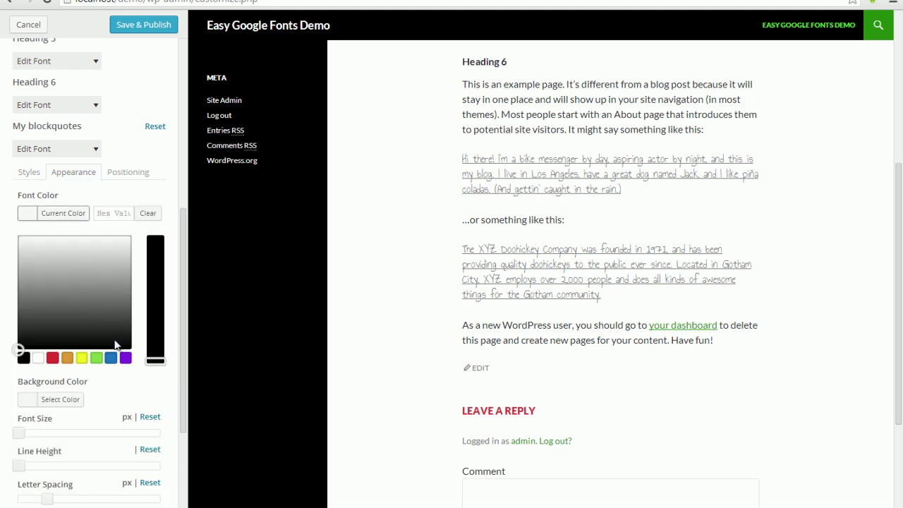
pyautogui.click(96, 358)
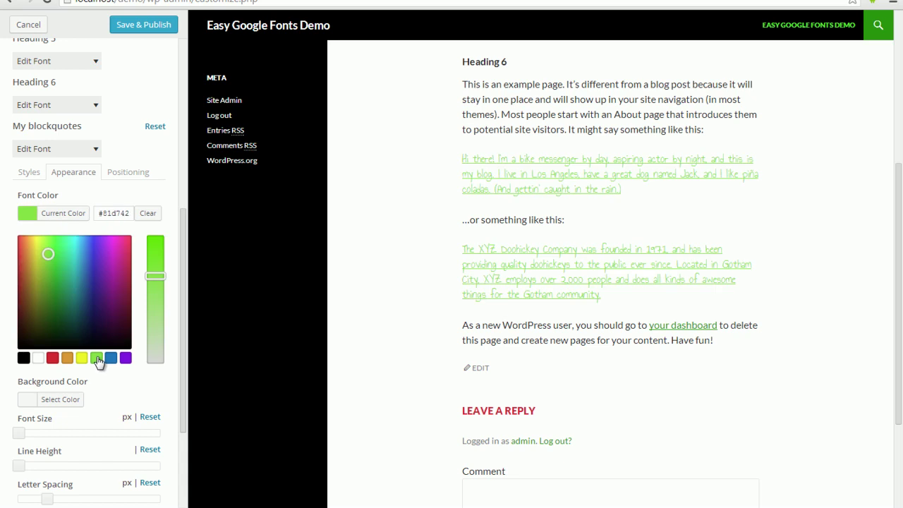
pyautogui.click(76, 214)
pyautogui.moveTo(24, 290); pyautogui.dragTo(51, 300)
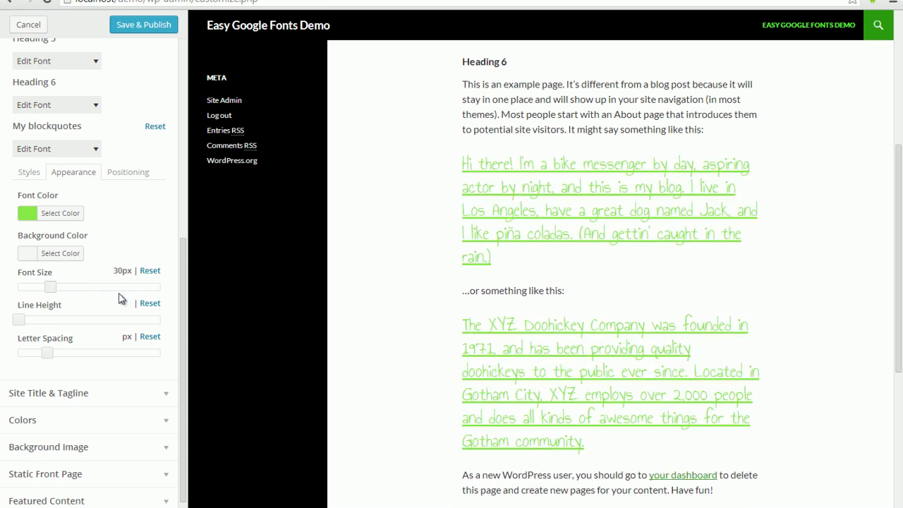
pyautogui.click(143, 27)
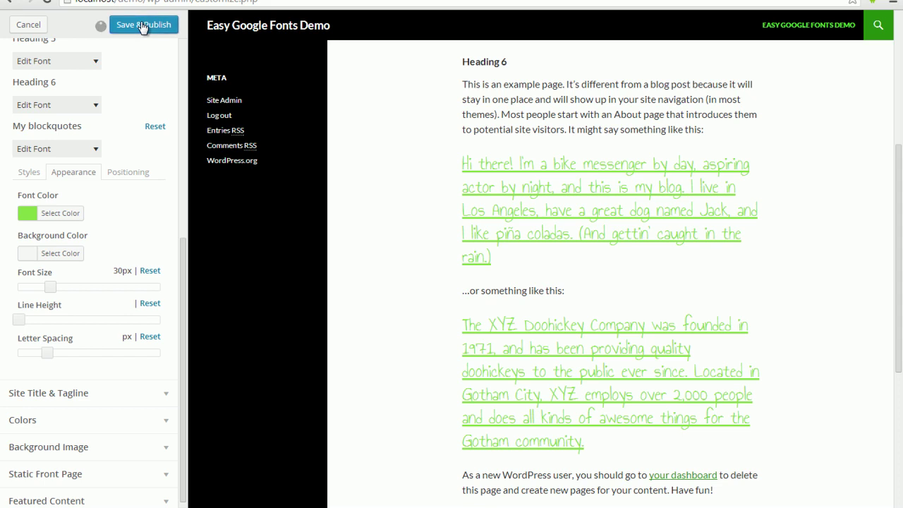
# - Close the customizer to view the live page with the restyled blockquotes
pyautogui.click(26, 27)
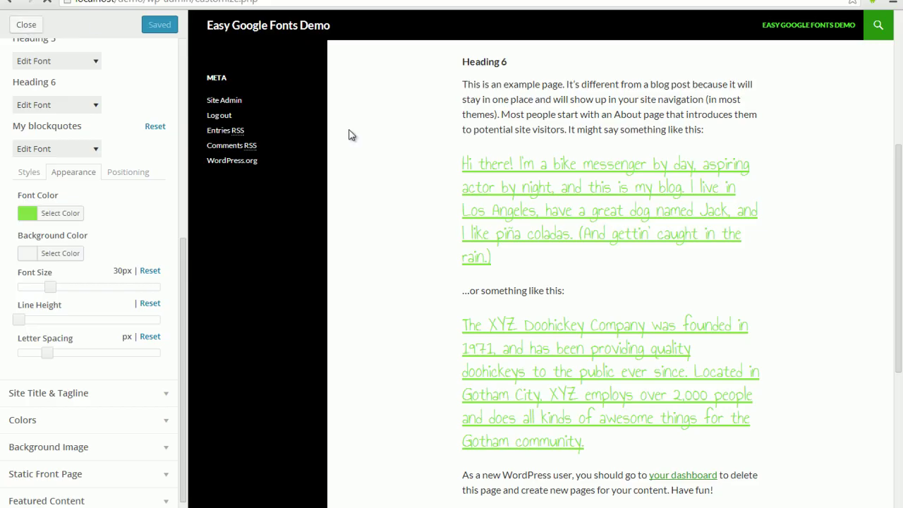